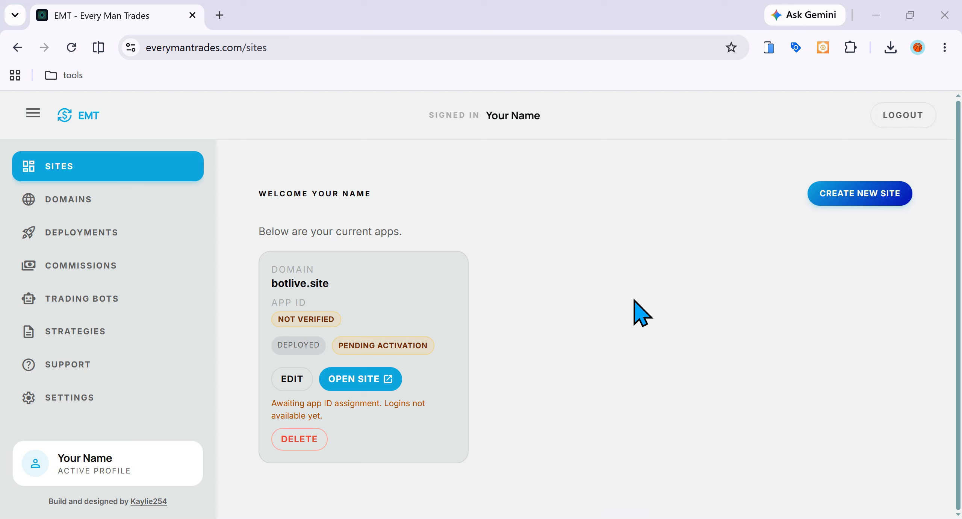
Start creating a new site and enter learn-it-in.site as its existing domain
left_click(835, 193)
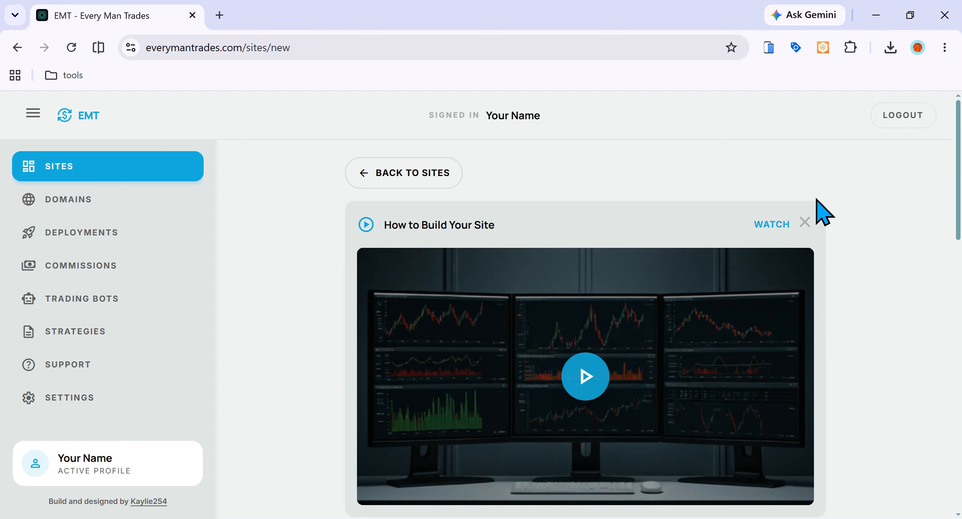
scroll(784, 229, "down", 6)
scroll(784, 231, "down", 6)
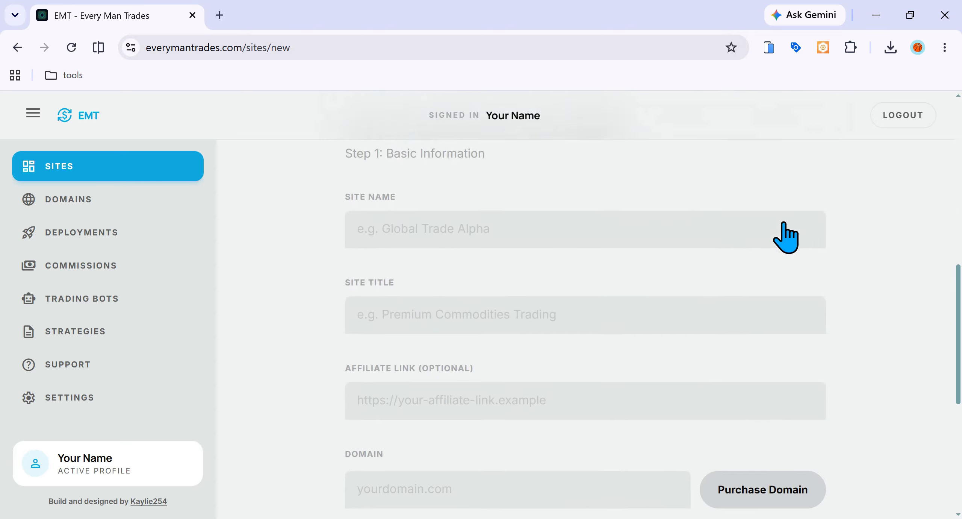
left_click(489, 370)
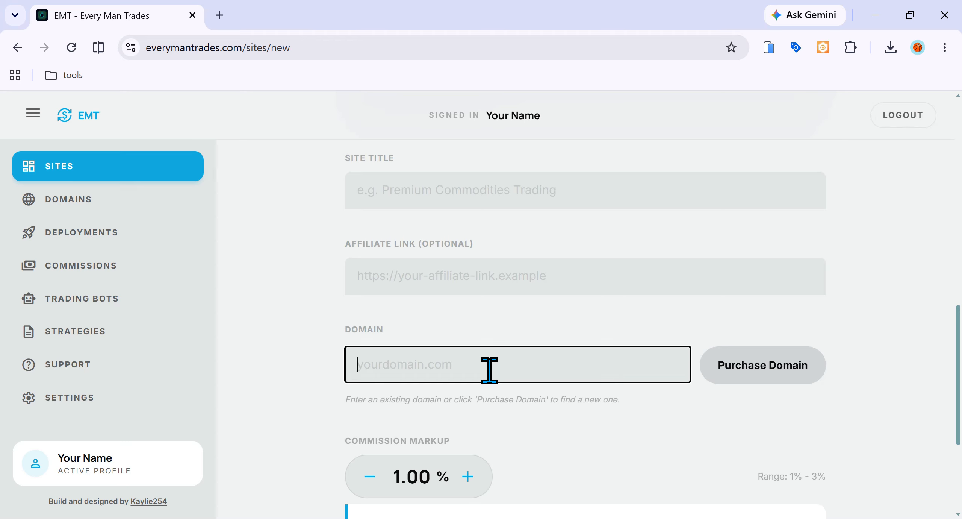
type("learn-it-")
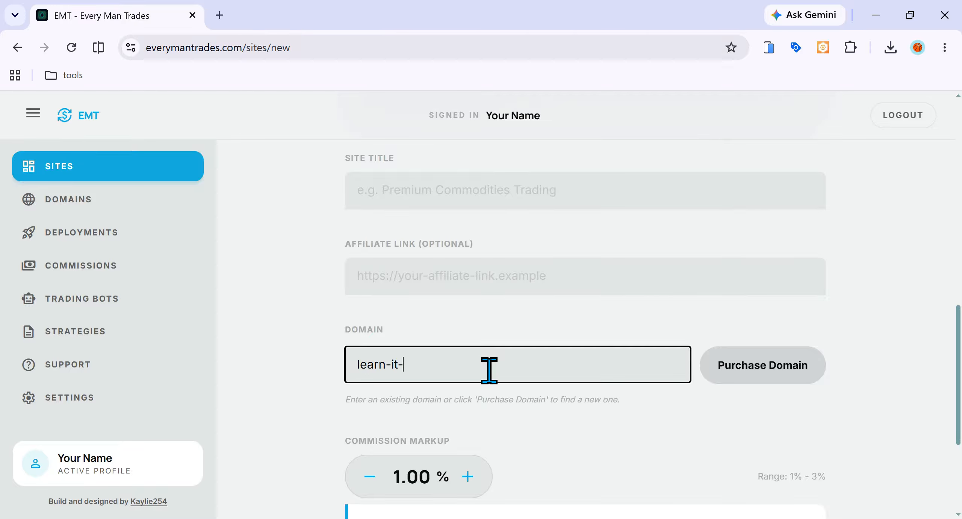
type("in.site")
left_click(305, 323)
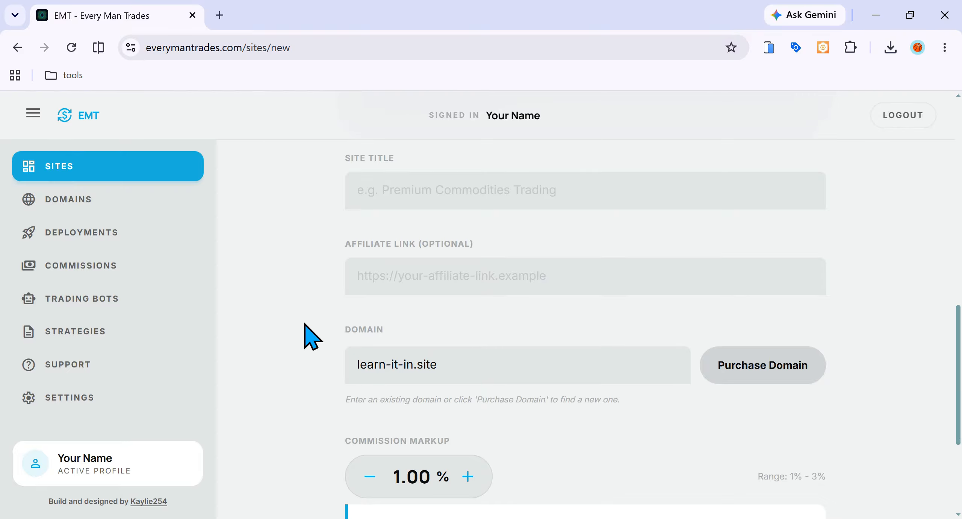
Enter "Trade Live" as the site name and "Premium trades" as the site title
scroll(307, 327, "up", 5)
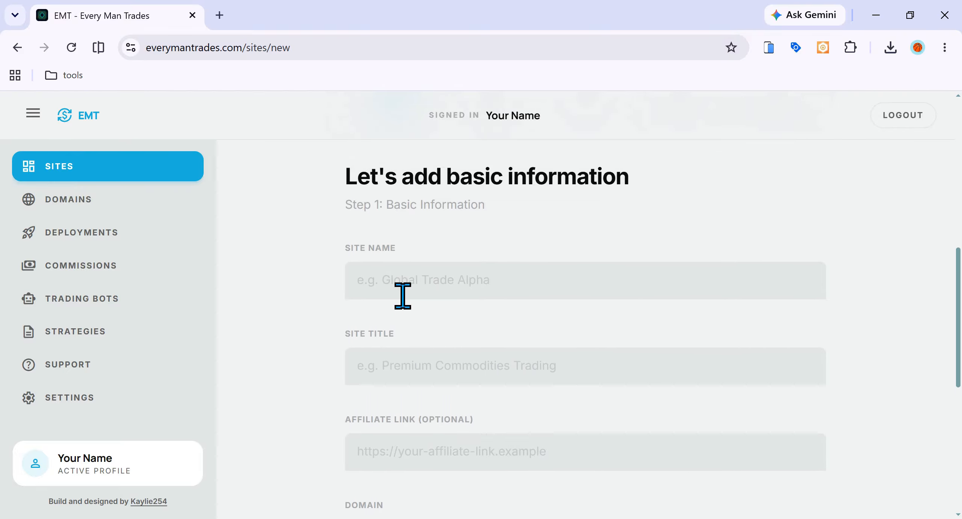
left_click(405, 289)
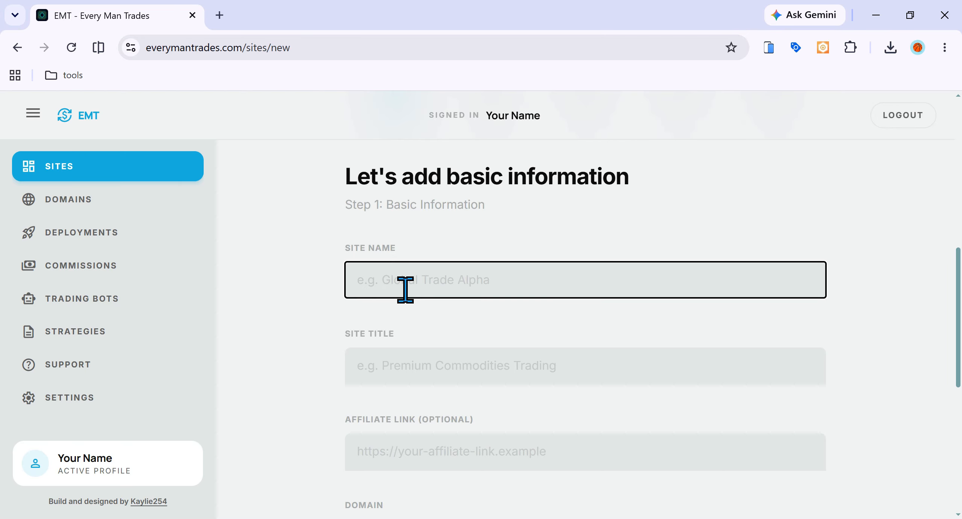
type("Trade Live")
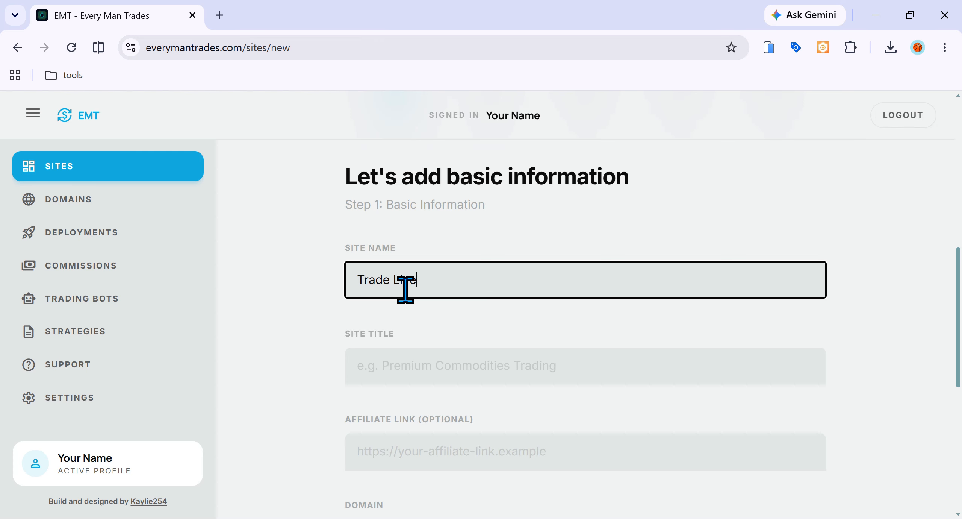
left_click(400, 362)
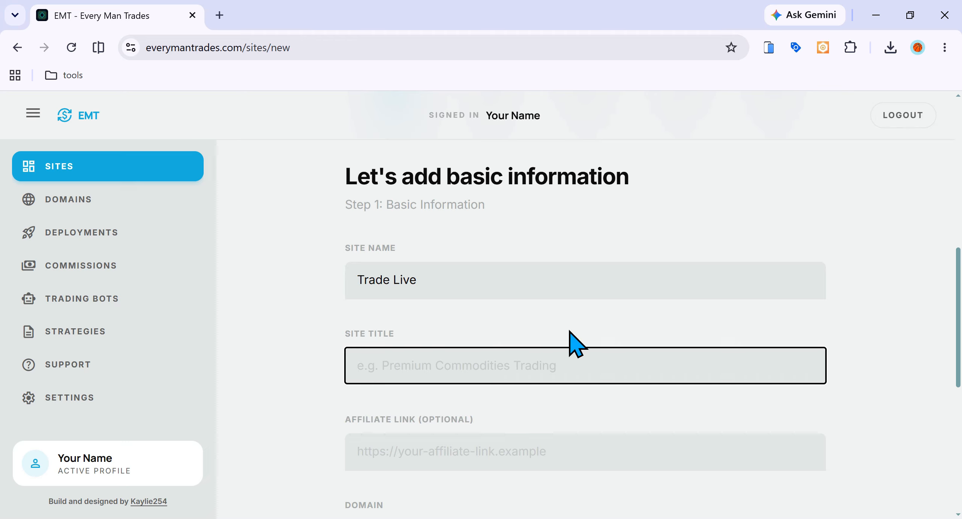
type("Prem")
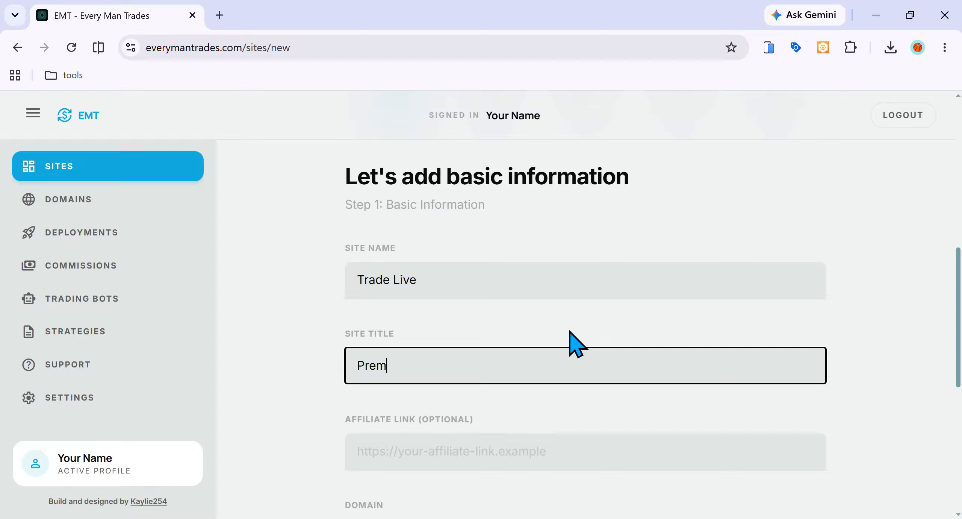
type("ium trades")
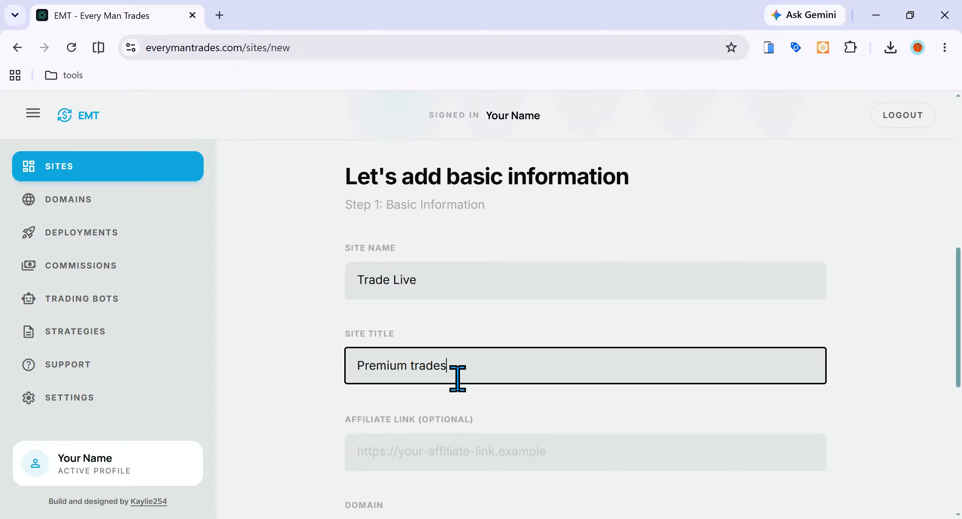
Advance through the remaining setup stages to the final review, leaving the branding files and optional social links empty
scroll(458, 376, "down", 5)
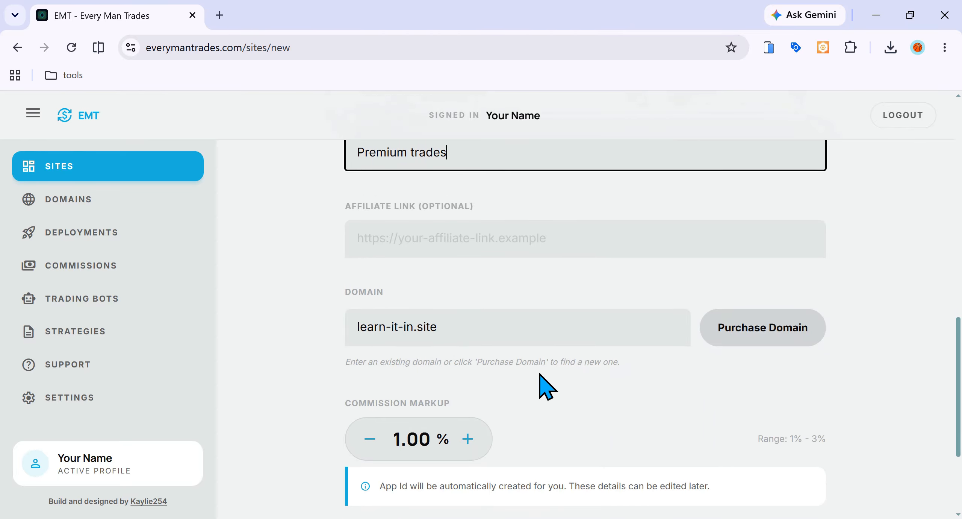
scroll(539, 374, "down", 4)
left_click(737, 404)
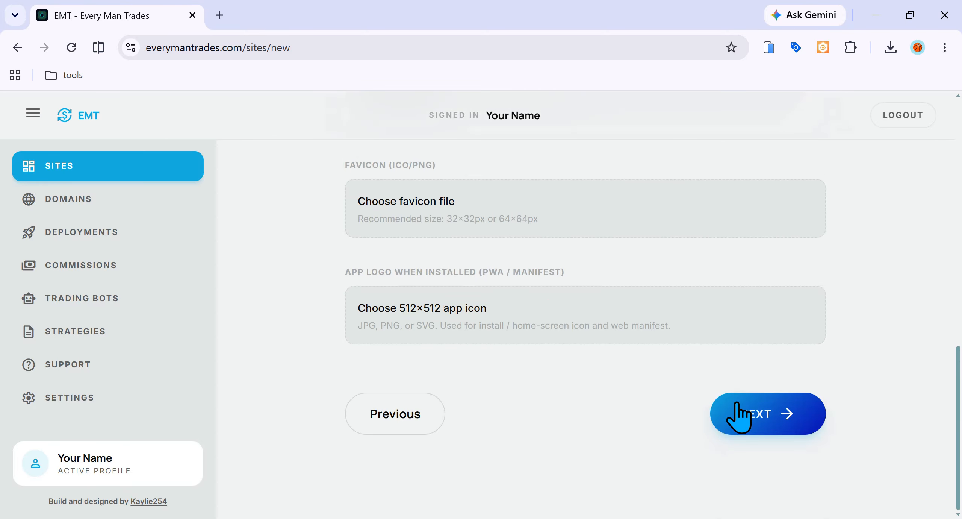
scroll(694, 395, "up", 3)
scroll(694, 395, "down", 1)
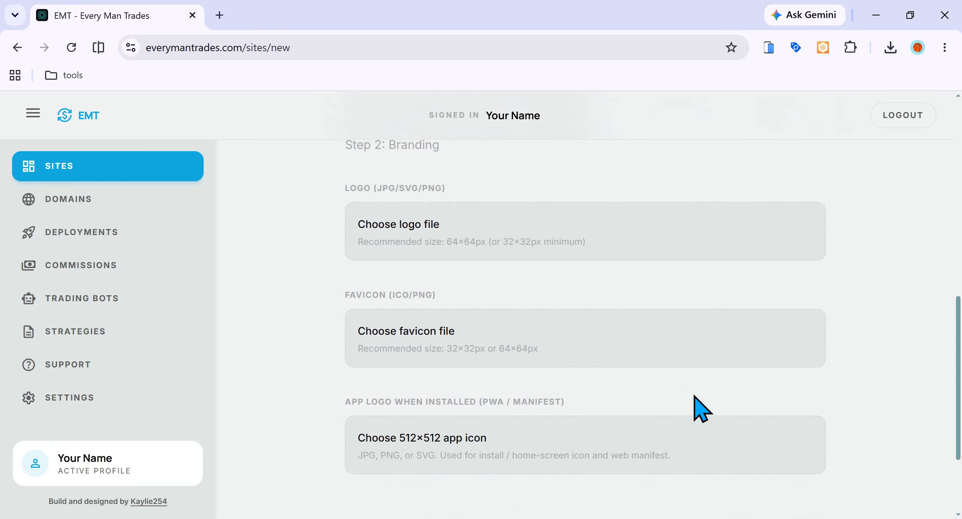
scroll(694, 395, "up", 1)
scroll(694, 395, "down", 2)
left_click(746, 427)
left_click(783, 429)
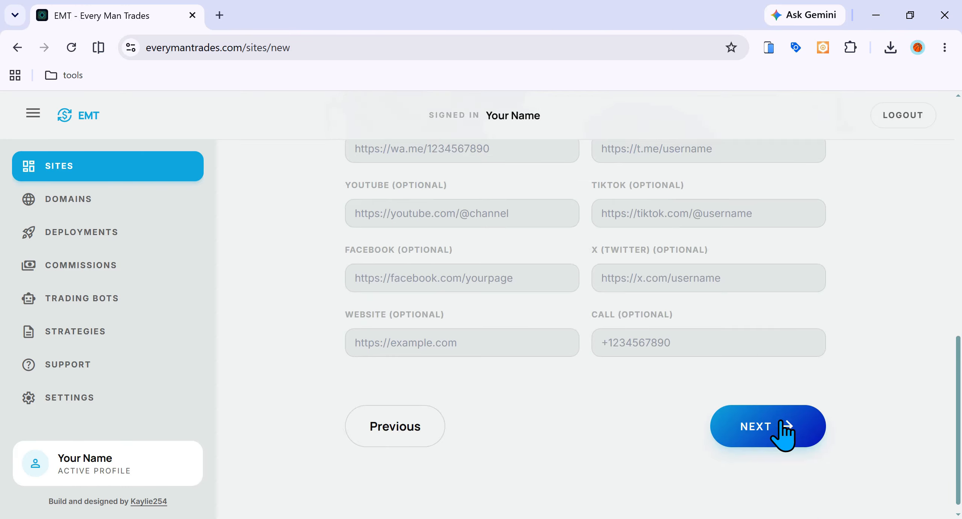
left_click(784, 428)
Create the site with the 11% partnership revenue share agreement accepted, and deploy it
left_click(785, 429)
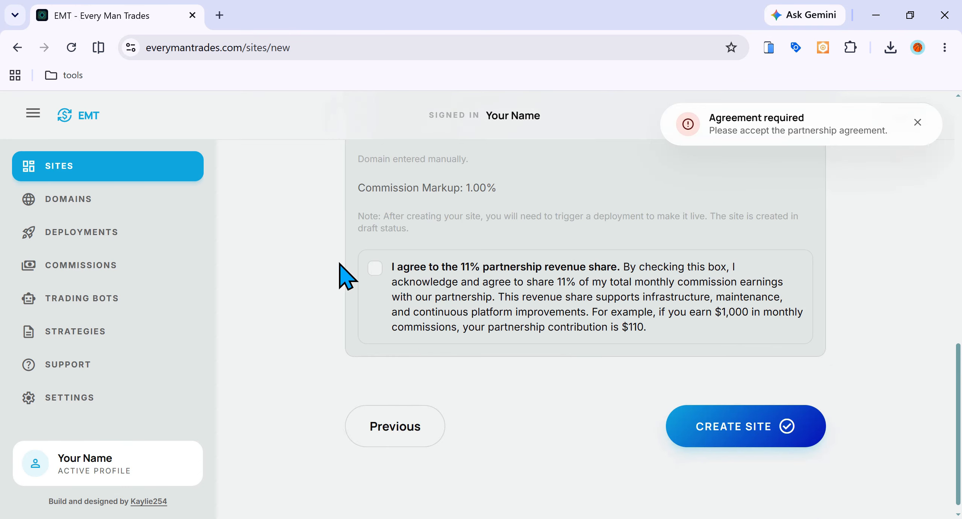
left_click(375, 269)
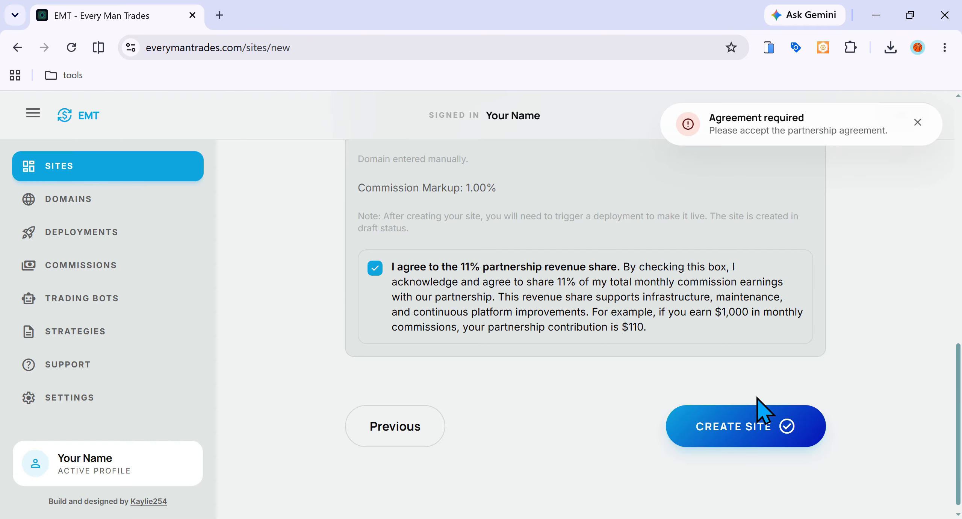
left_click(754, 432)
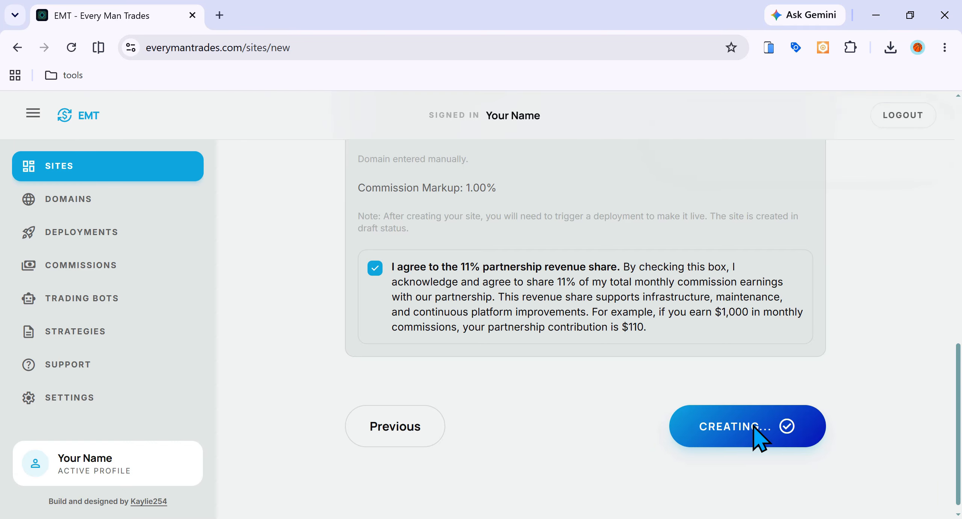
scroll(753, 425, "down", 5)
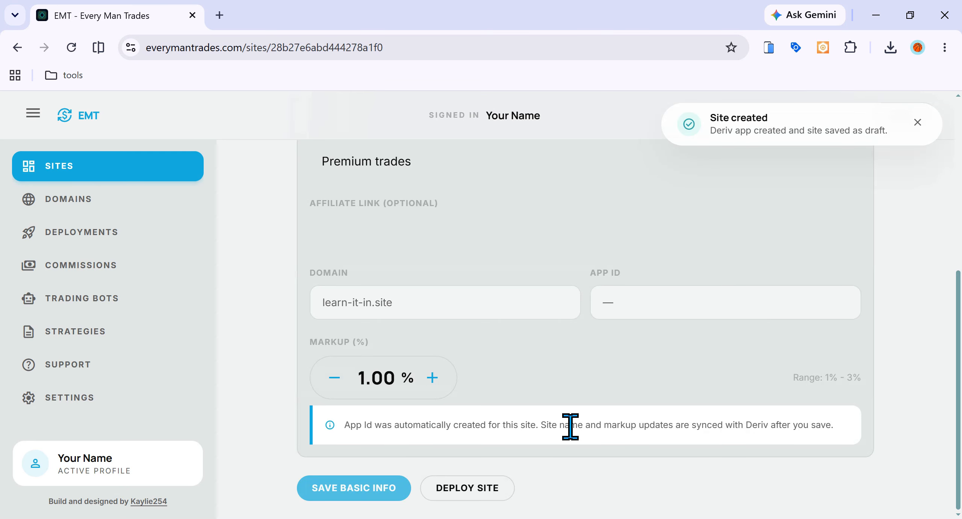
left_click(487, 487)
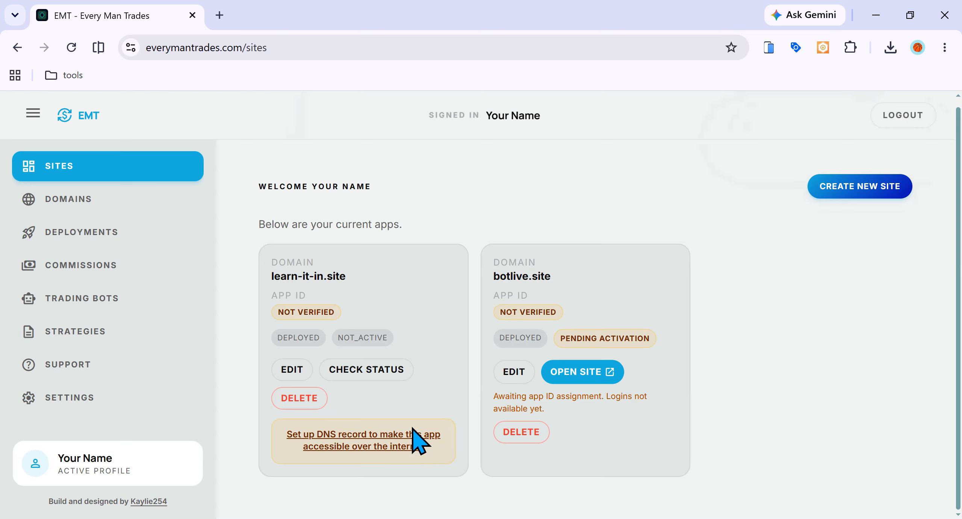
Review the DNS record required for learn-it-in.site, copy its type, and check the DNS status
left_click(347, 434)
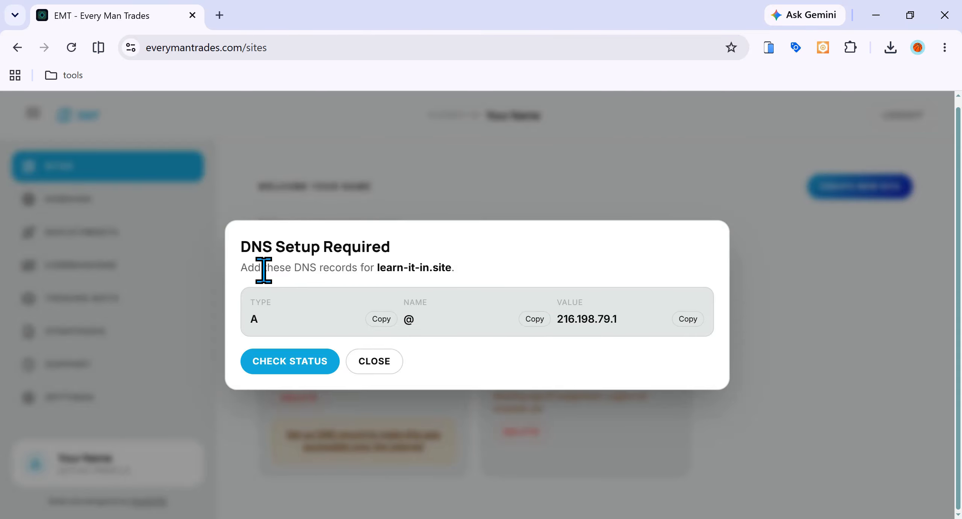
left_click(381, 319)
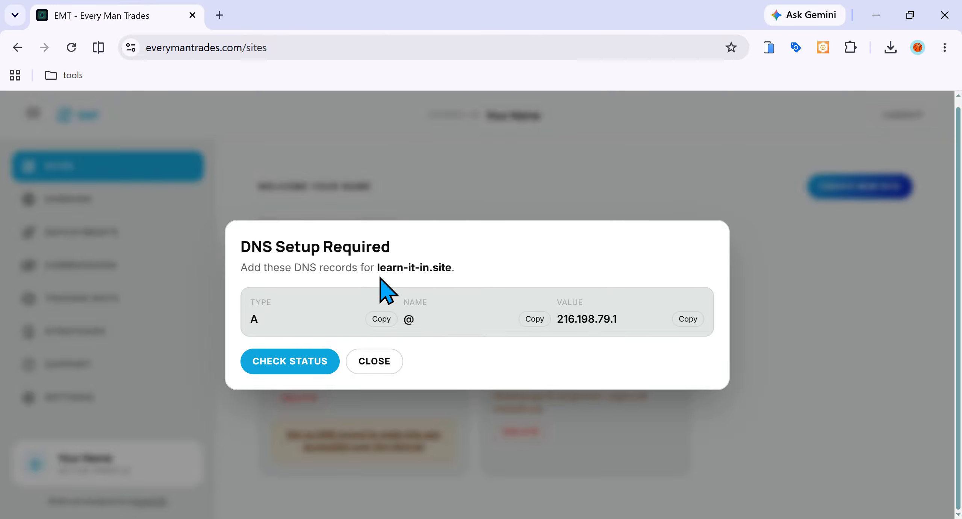
left_click_drag(376, 267, 460, 273)
left_click(475, 272)
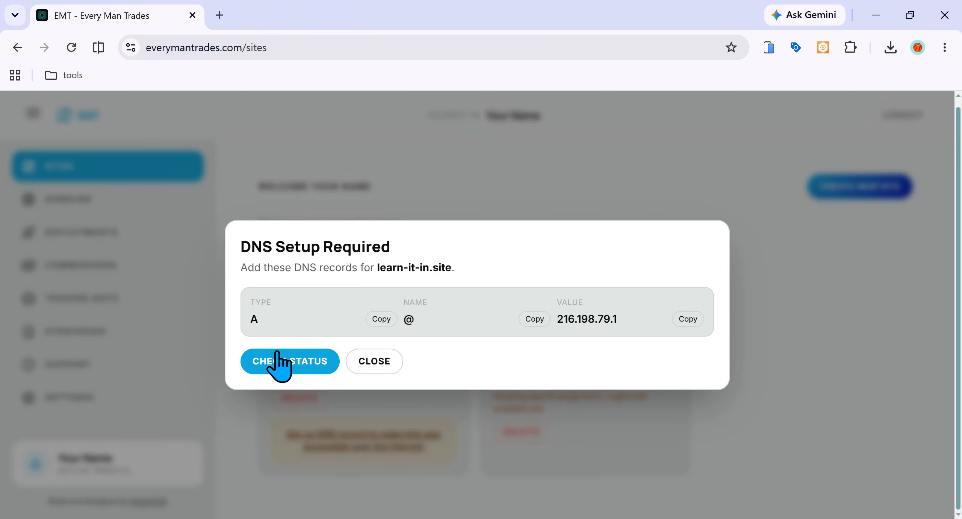
left_click(277, 363)
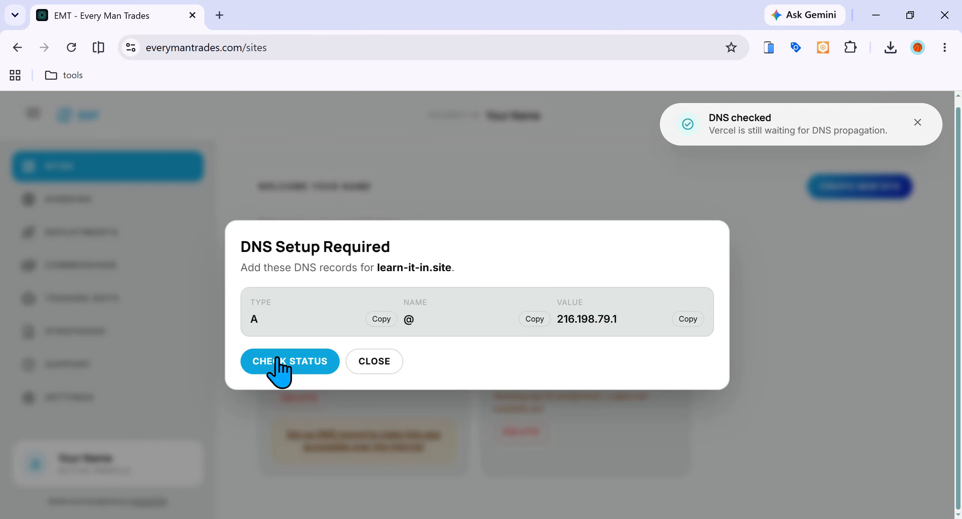
left_click(374, 362)
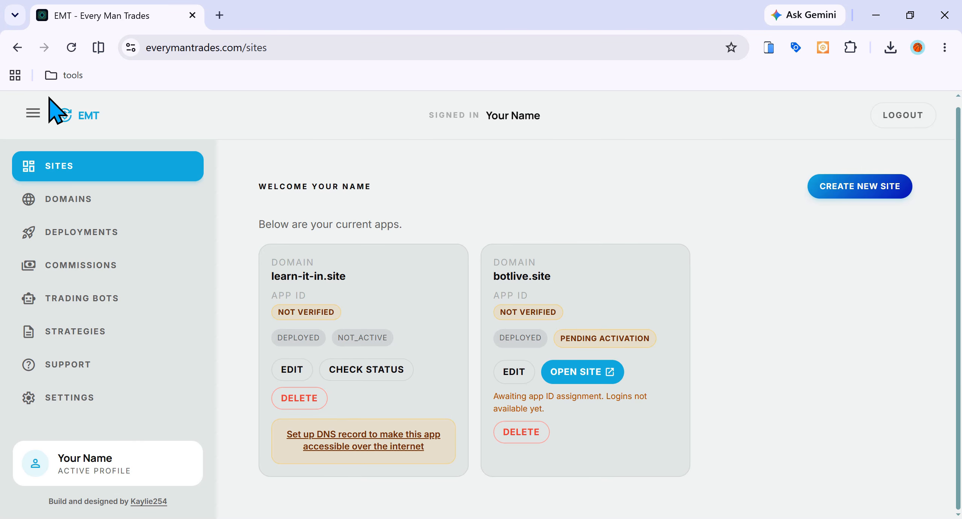
Examine the DNS records of the external domain learn-it-in.site in the domain management area
left_click(53, 199)
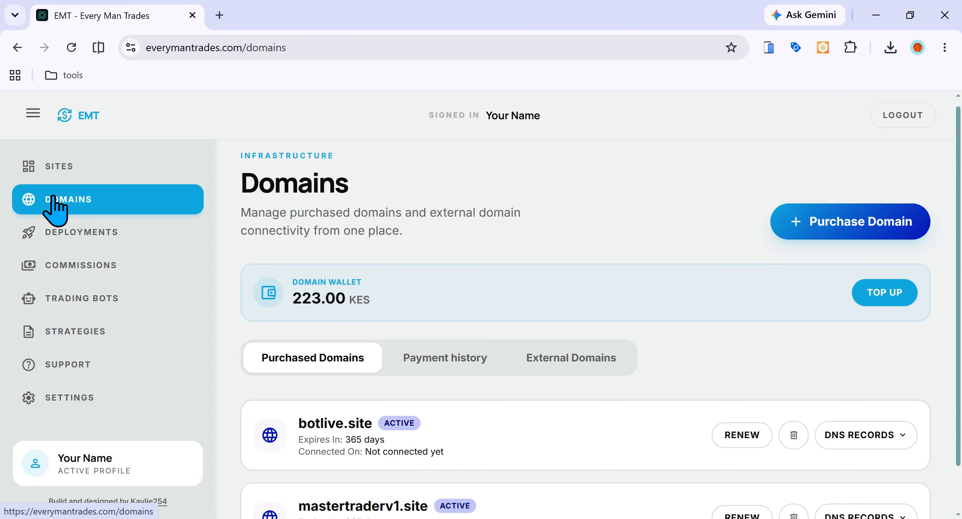
scroll(535, 387, "down", 3)
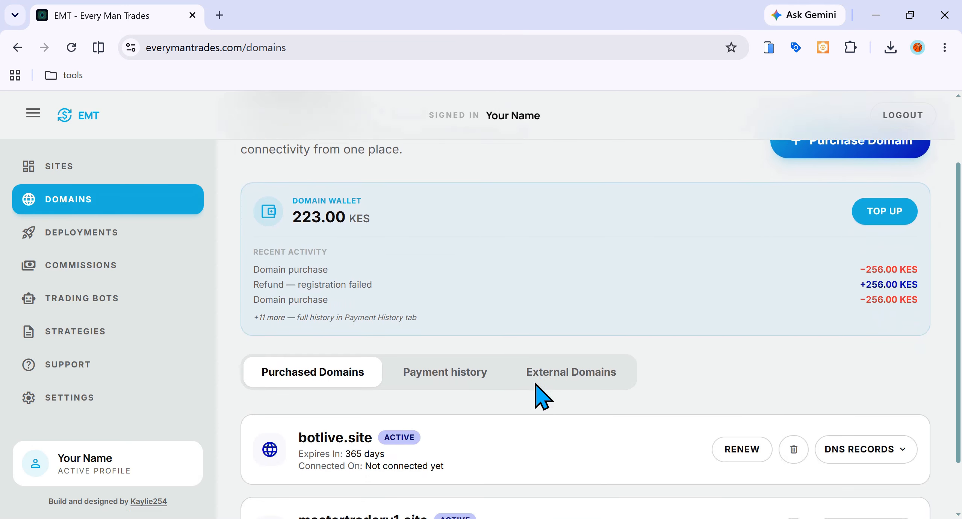
left_click(544, 359)
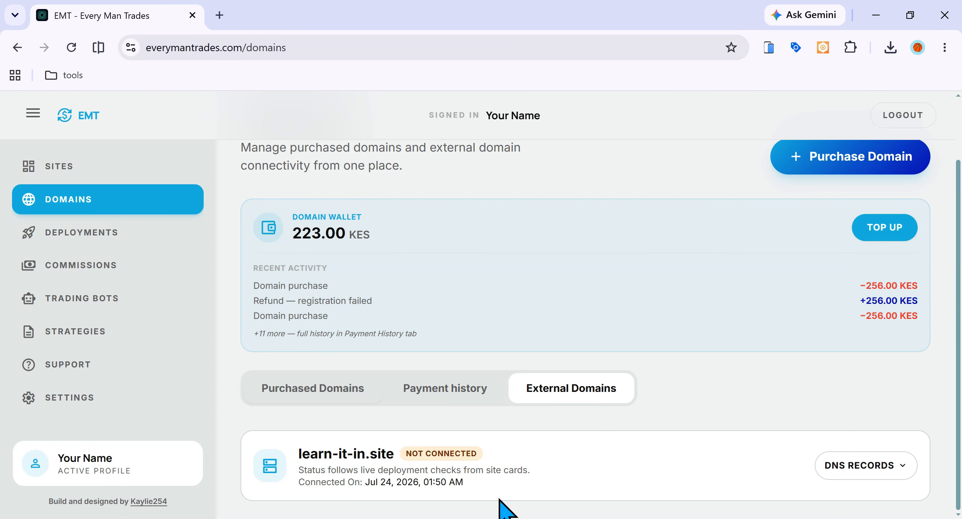
left_click(875, 467)
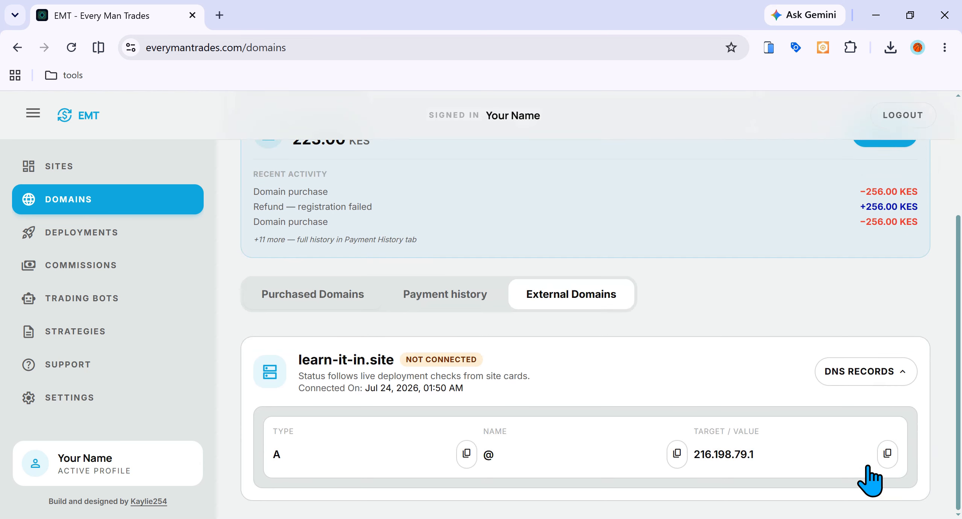
left_click(856, 366)
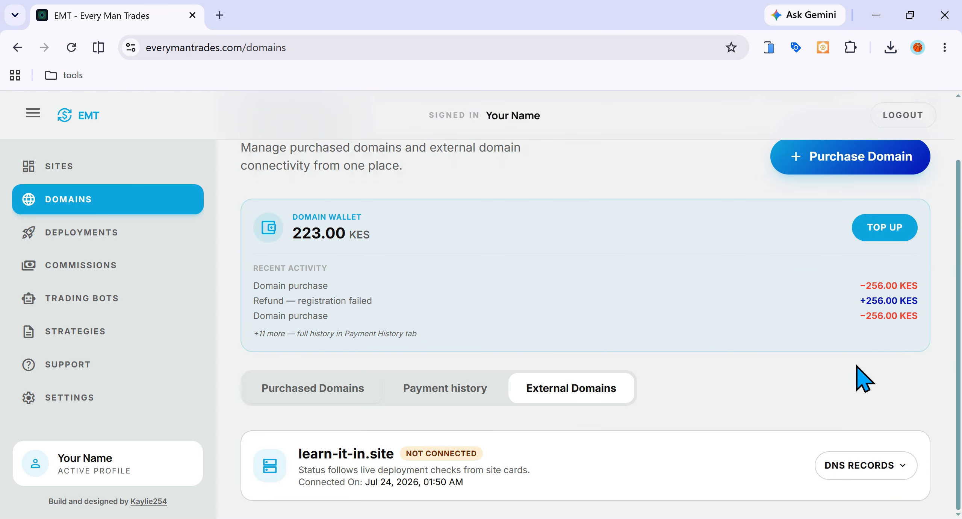